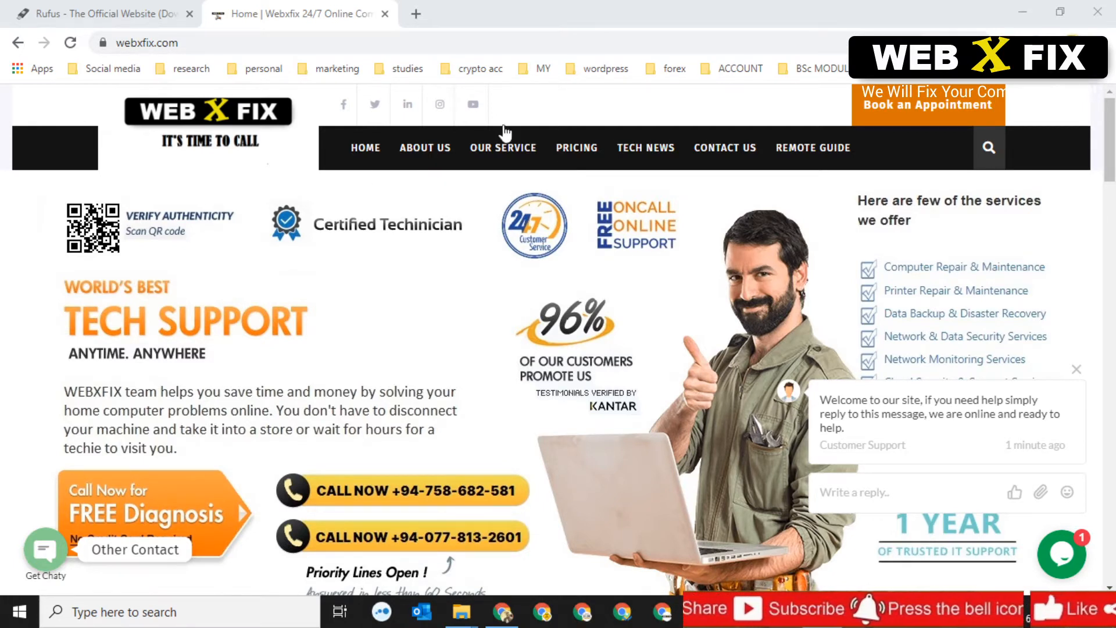
Step: Look through the Rufus website and find the Rufus 3.11 links in its Download section
click(156, 9)
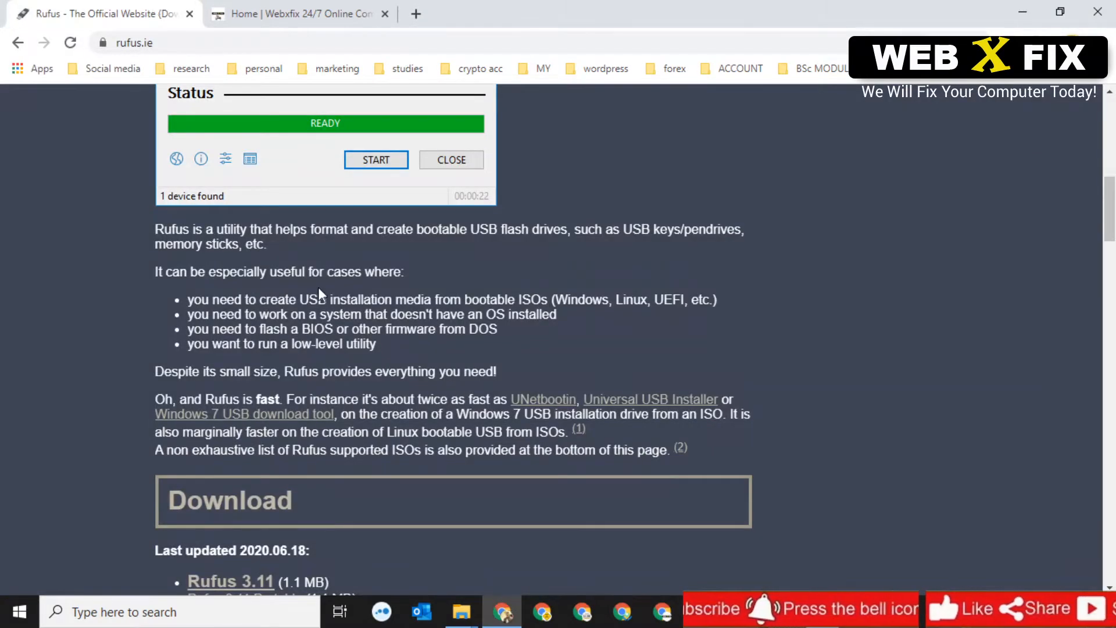
scroll(318, 287, down, 12)
scroll(318, 287, up, 20)
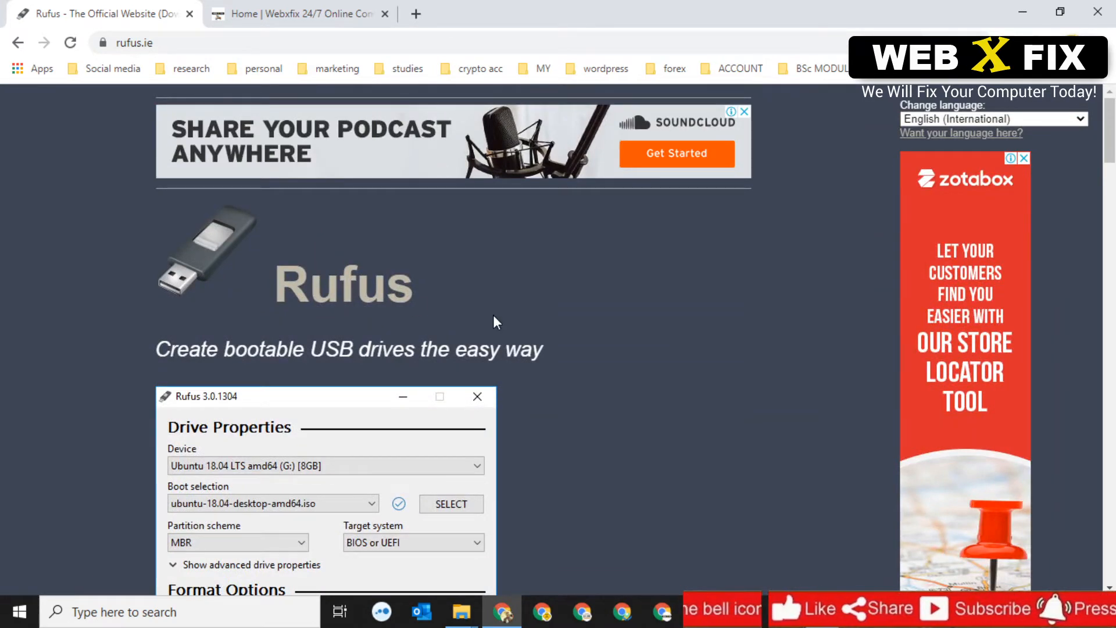
scroll(493, 317, down, 3)
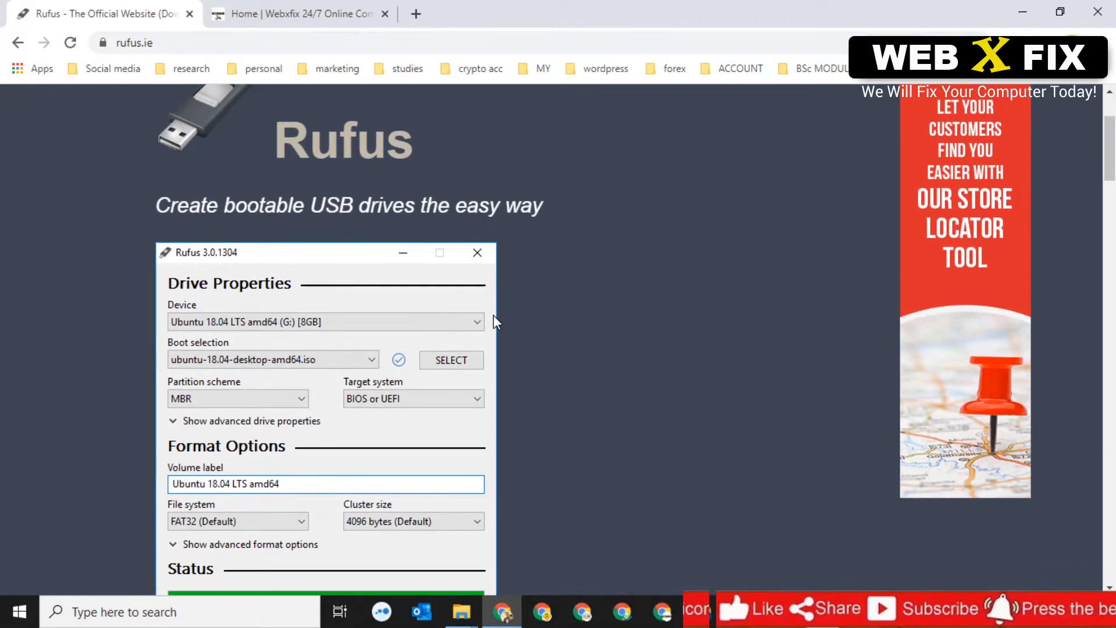
scroll(493, 316, down, 10)
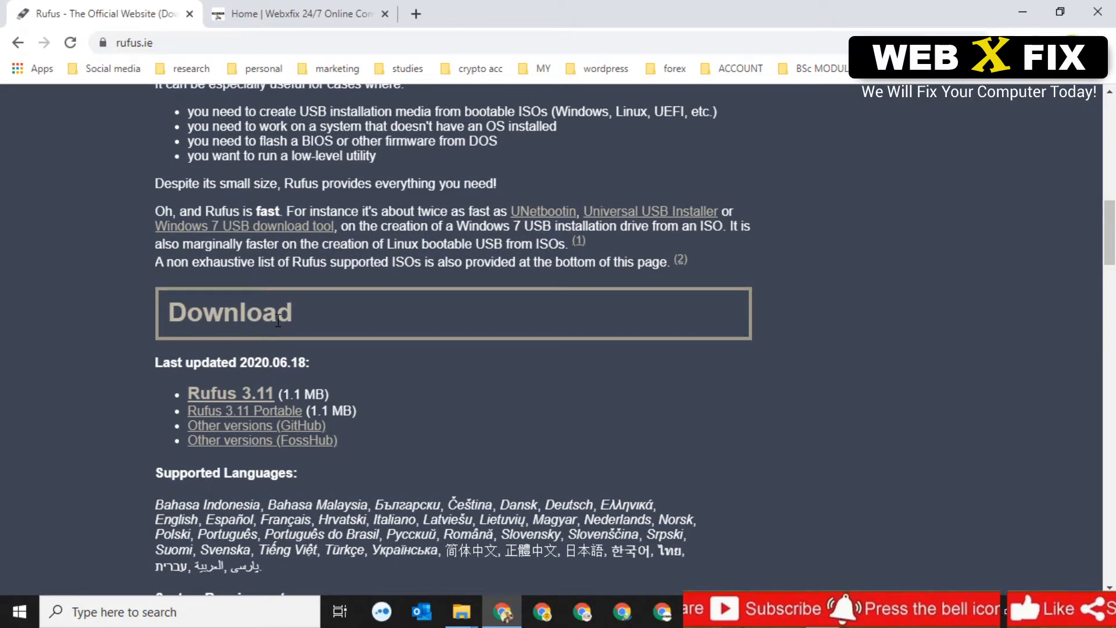
Step: Launch USB OS rufus-1.4.10 from New Volume (F:) and clear the other windows away so only Rufus shows on the desktop
click(1028, 10)
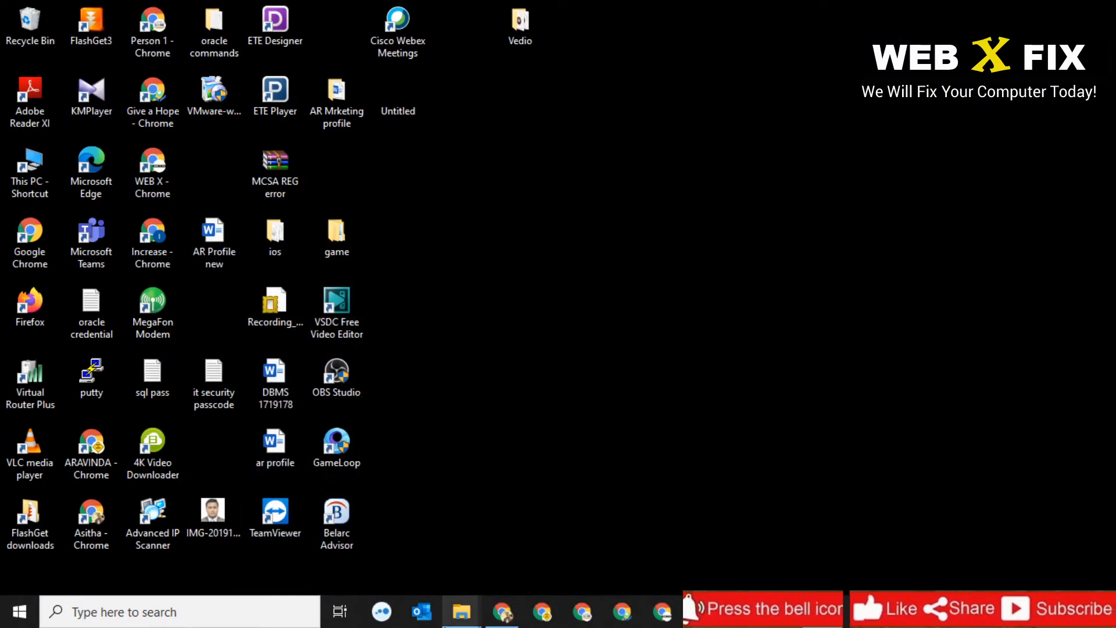
mouse_move(469, 624)
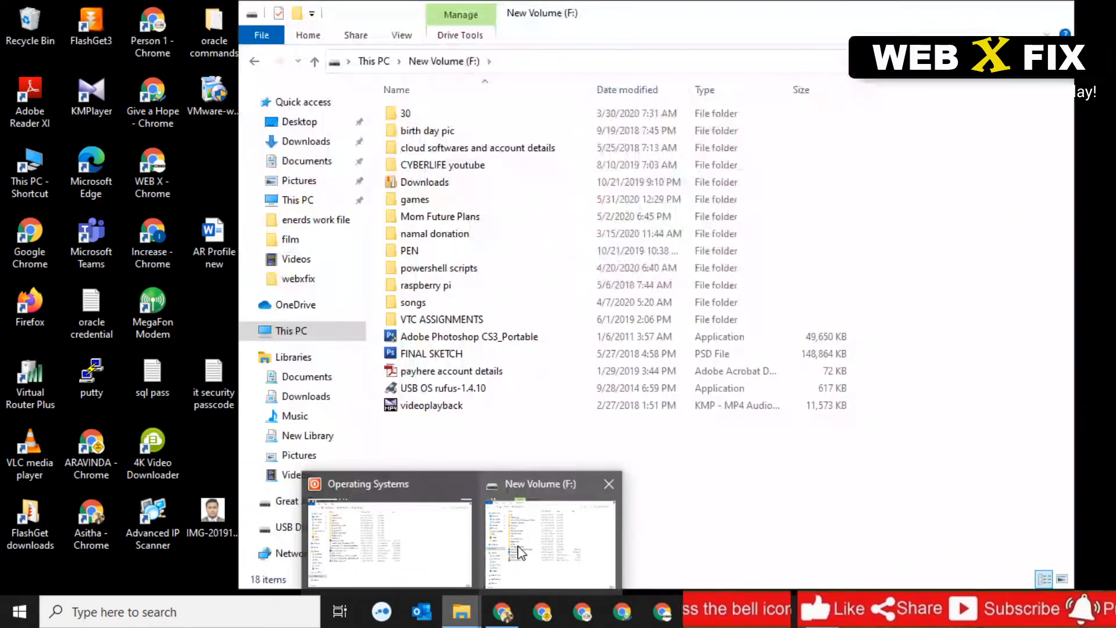
click(519, 551)
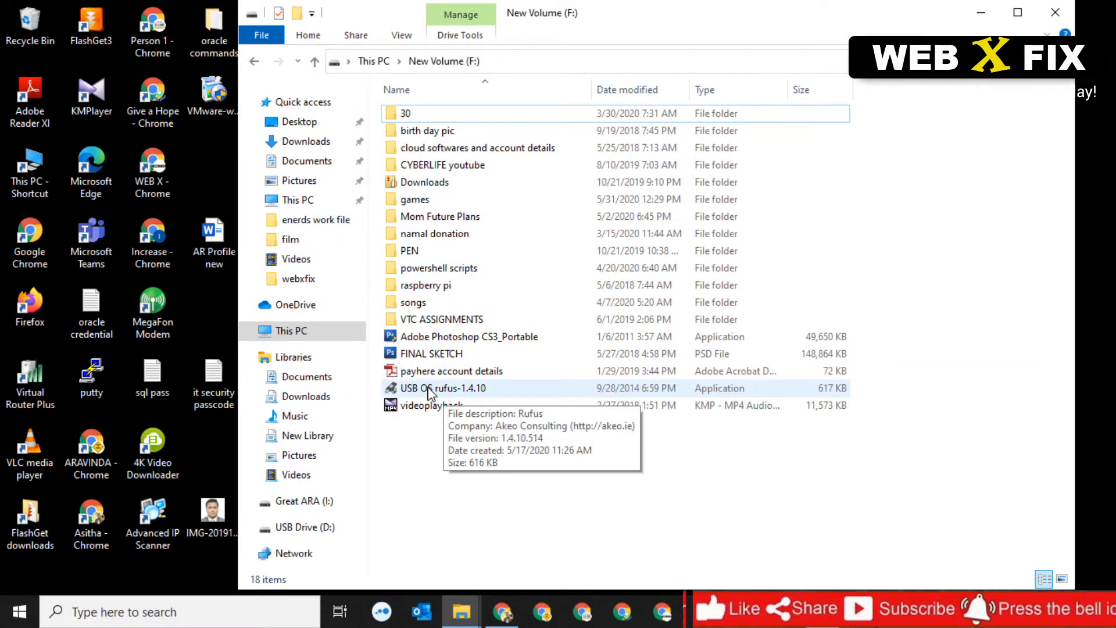
double_click(446, 392)
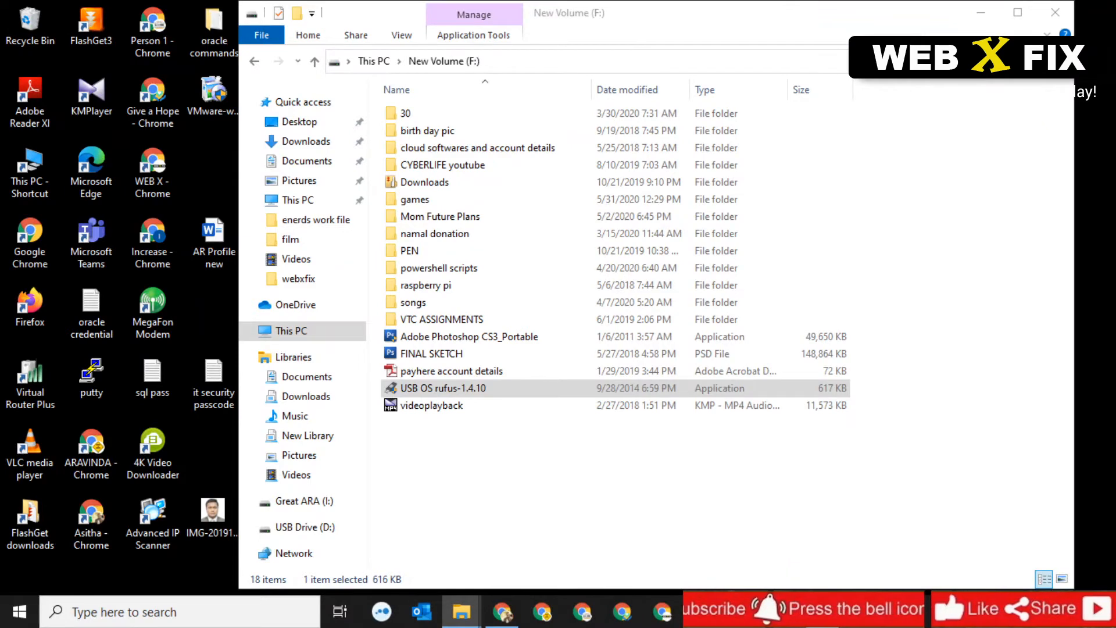
click(982, 13)
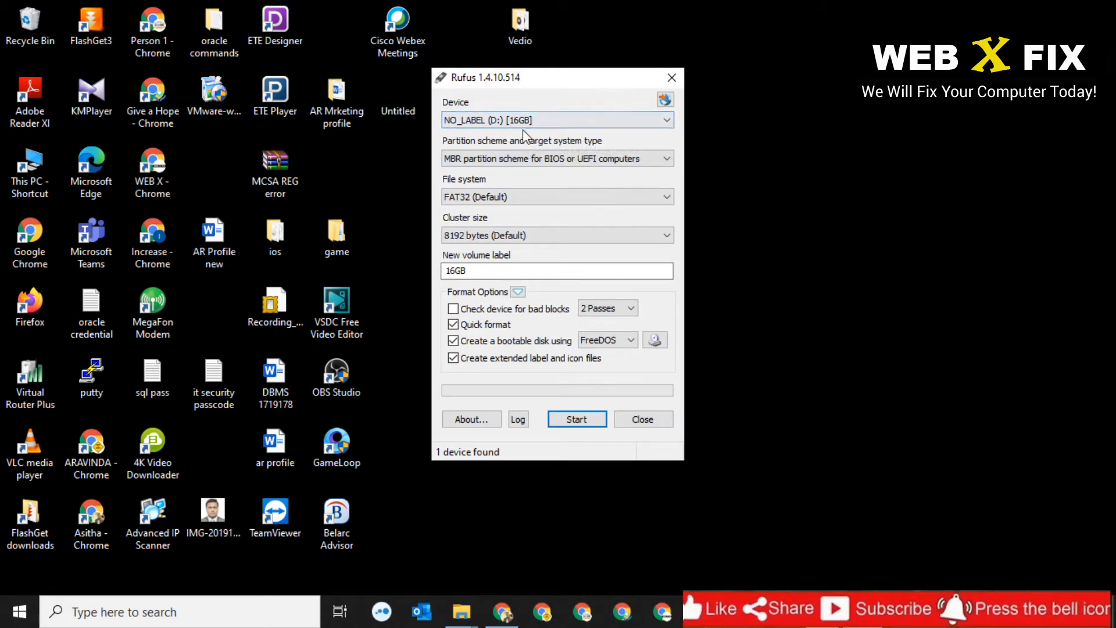
drag(530, 82, 604, 80)
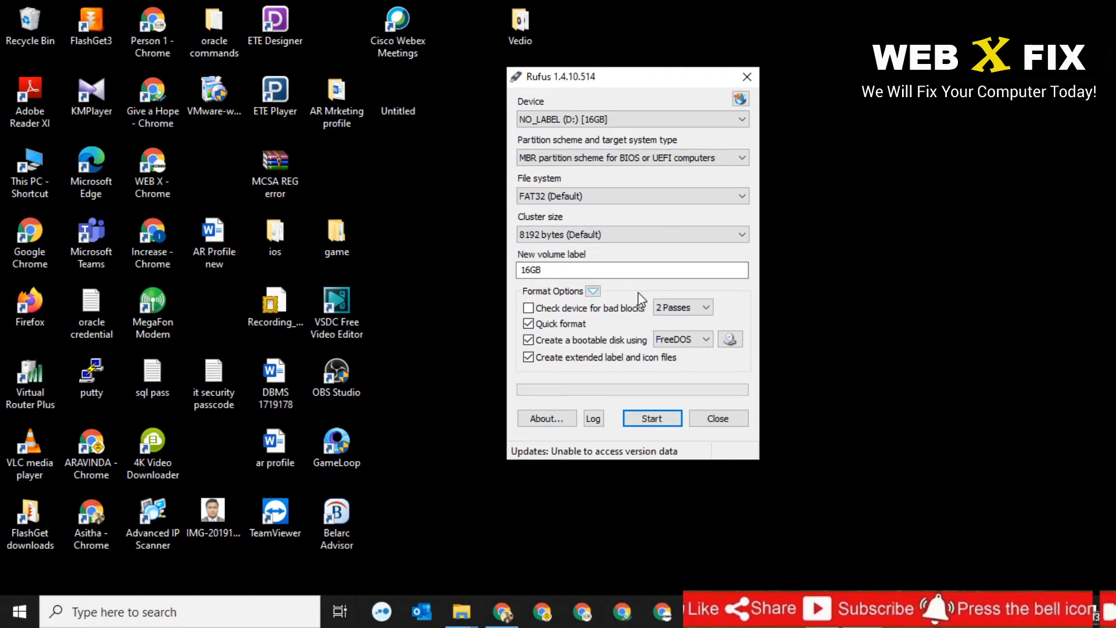
click(508, 618)
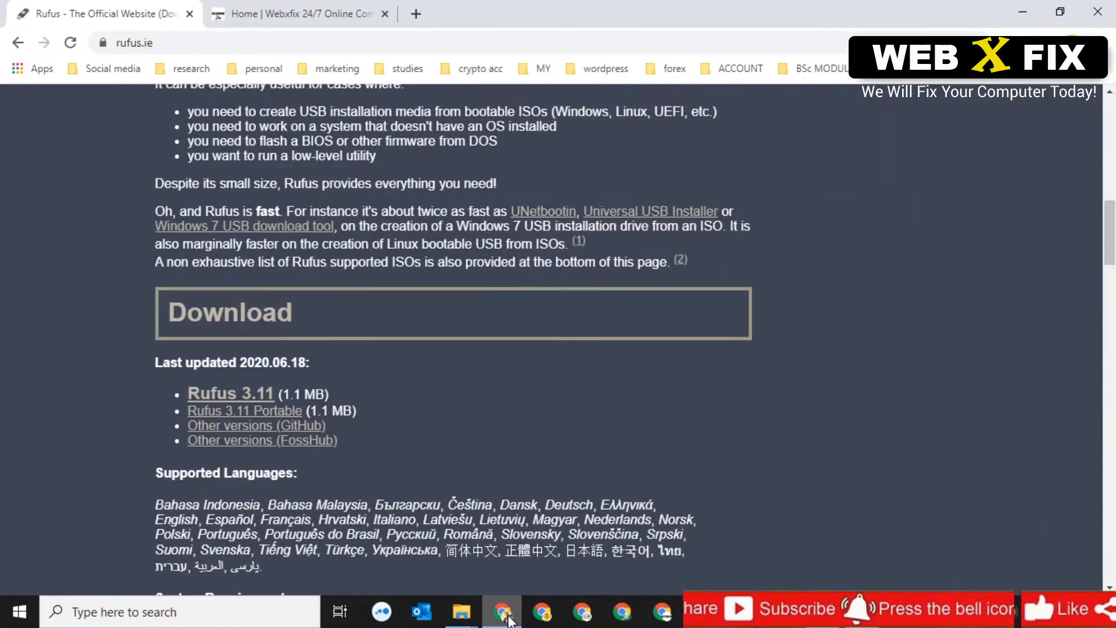
click(415, 13)
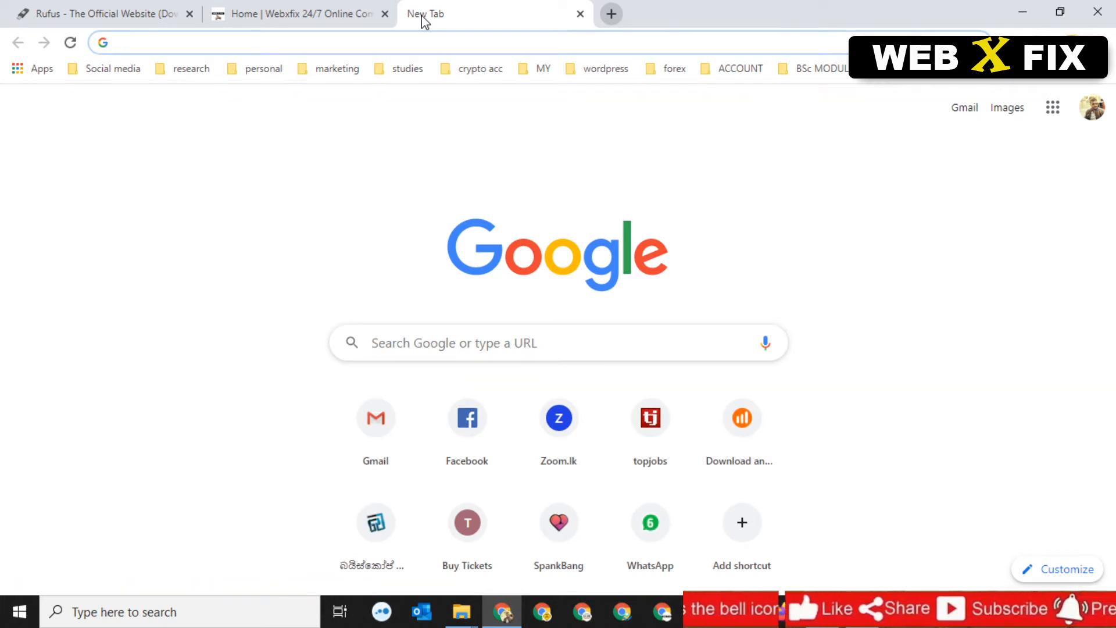
click(579, 14)
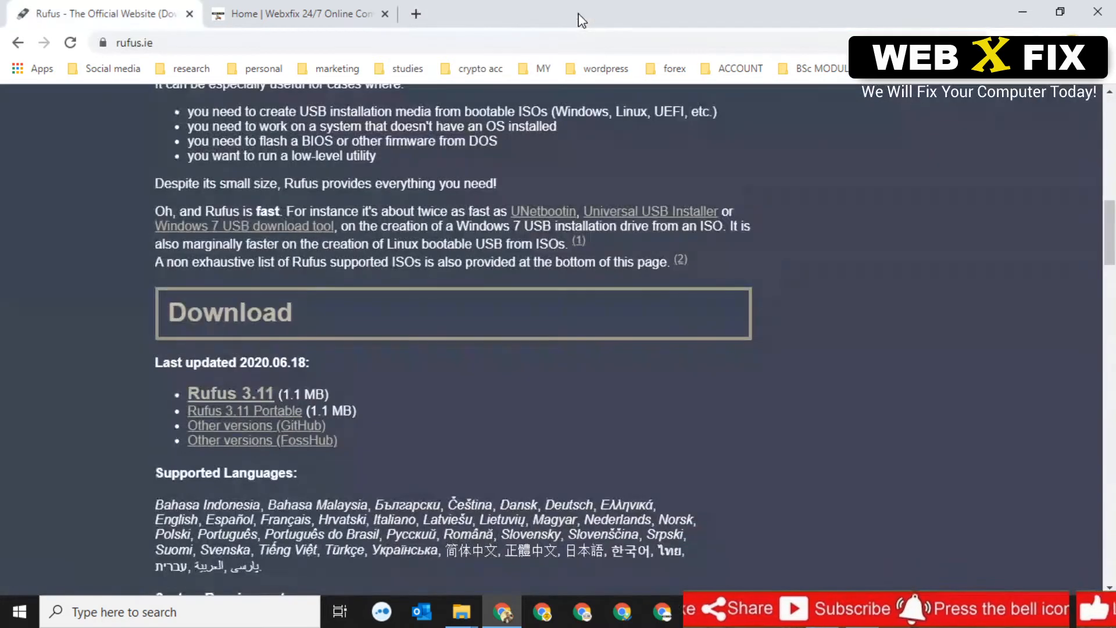
click(1024, 11)
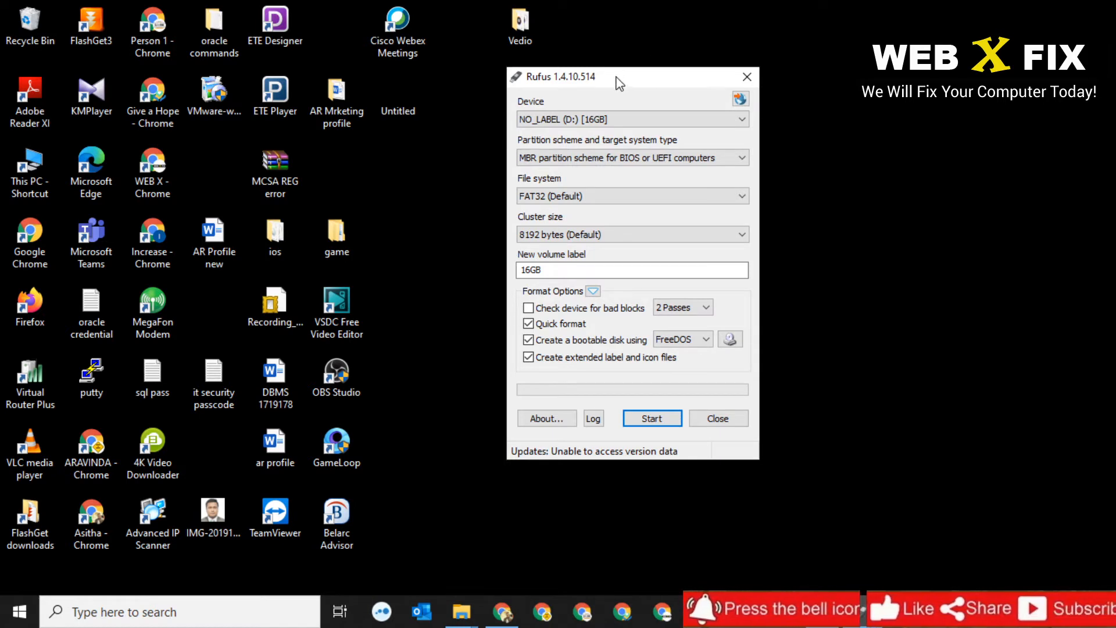
Step: Dismiss the GameLoop popup and choose device NO_LABEL (D:) [16GB] with the MBR partition scheme for BIOS or UEFI computers
drag(617, 79, 591, 86)
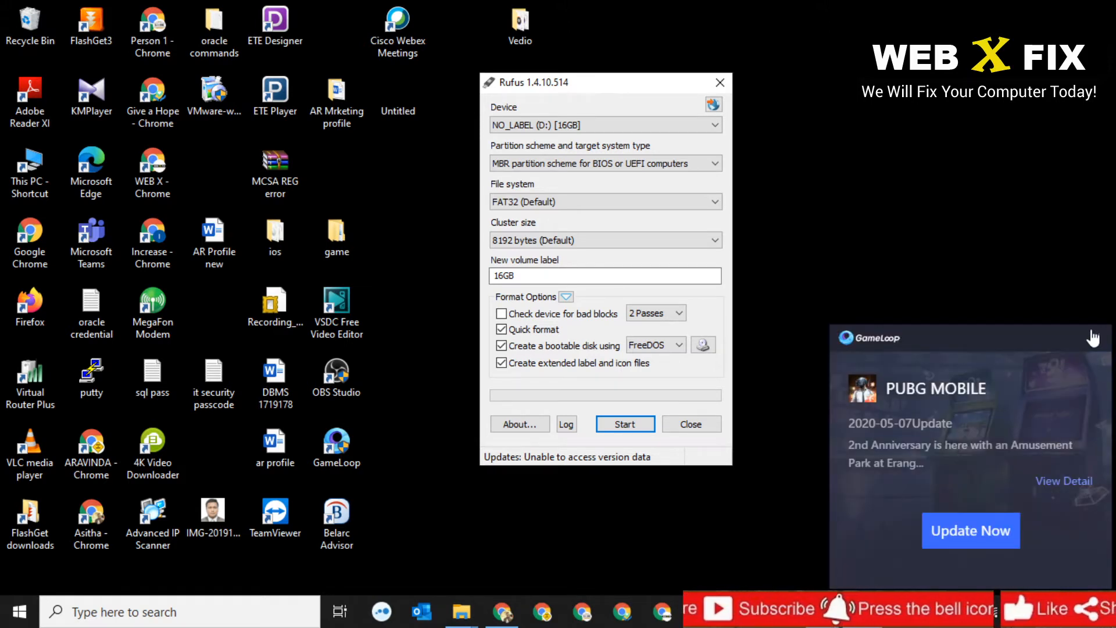
click(1093, 337)
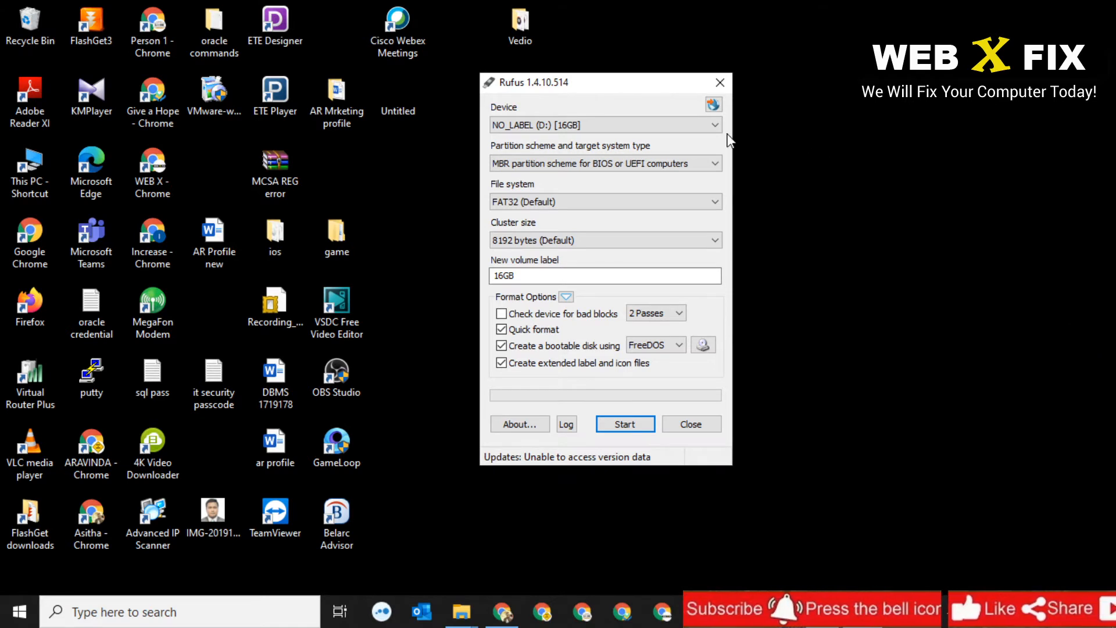
click(713, 127)
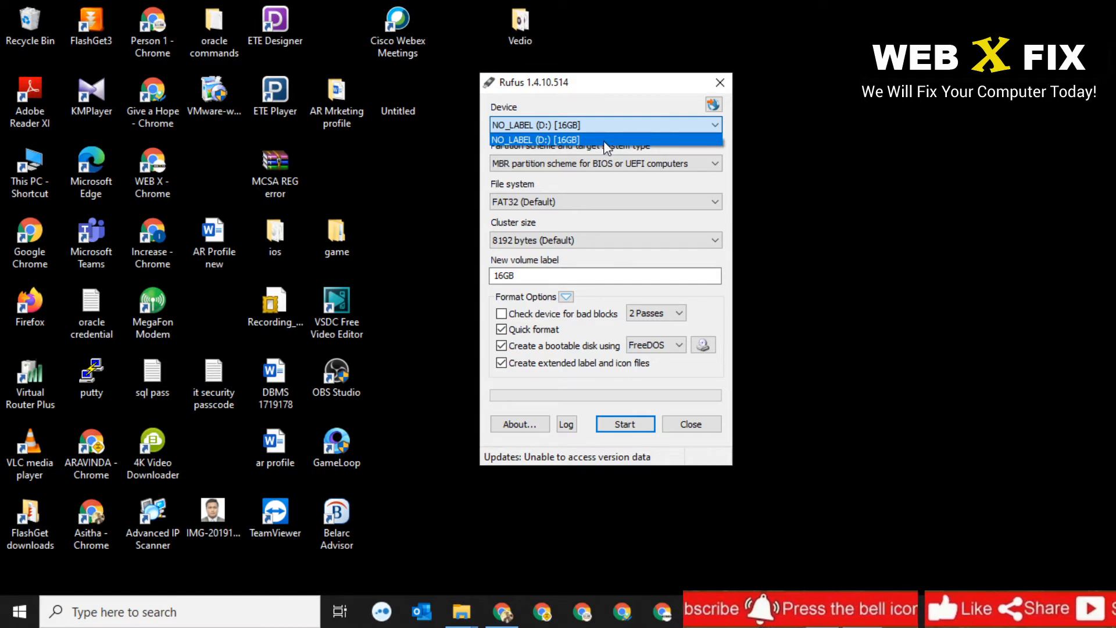
click(577, 143)
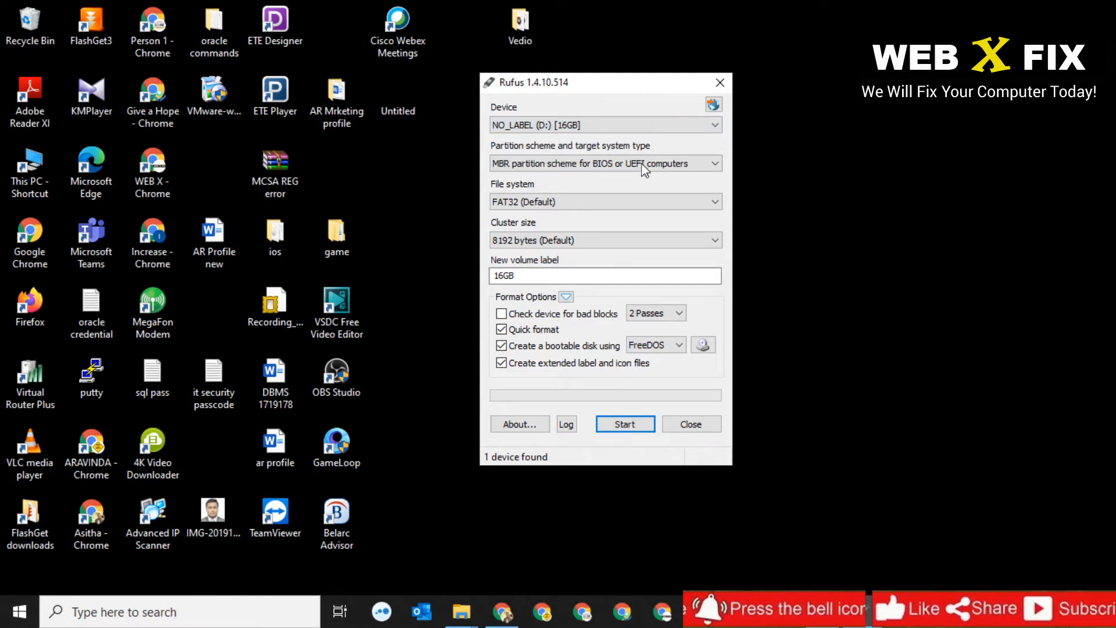
click(704, 162)
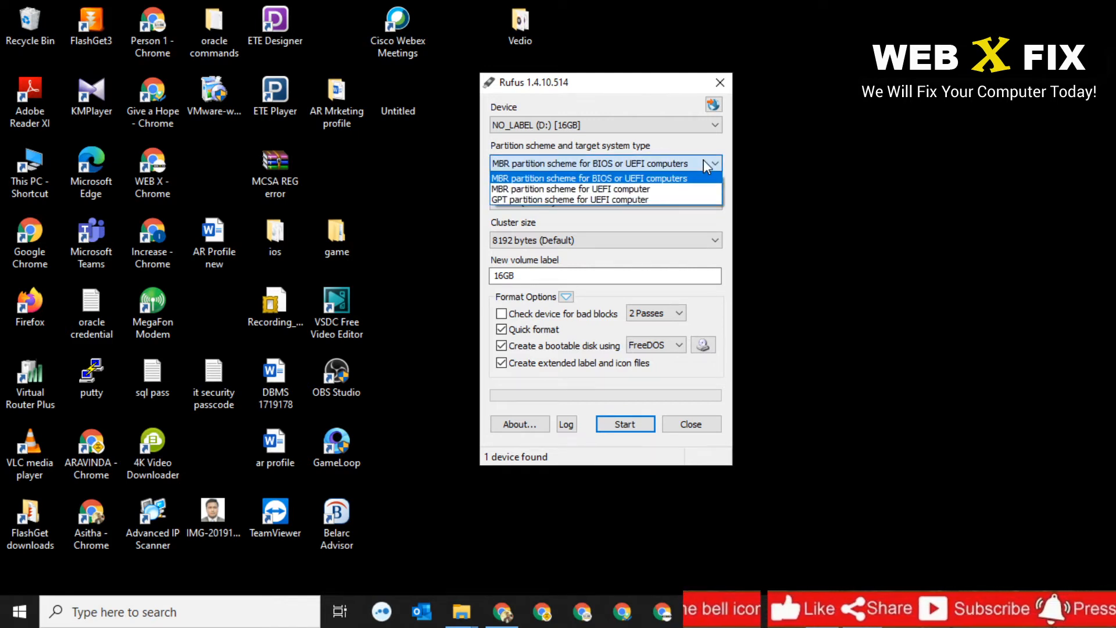
click(678, 180)
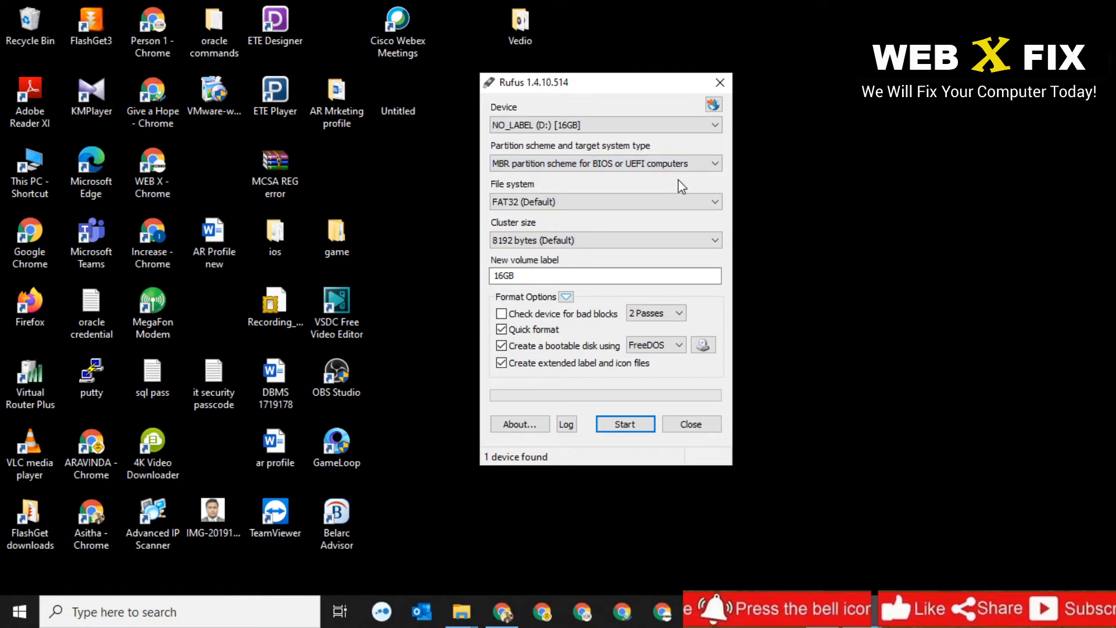
Step: Keep FAT32 (Default) as the file system and choose 8192 bytes (Default) as the cluster size
click(654, 200)
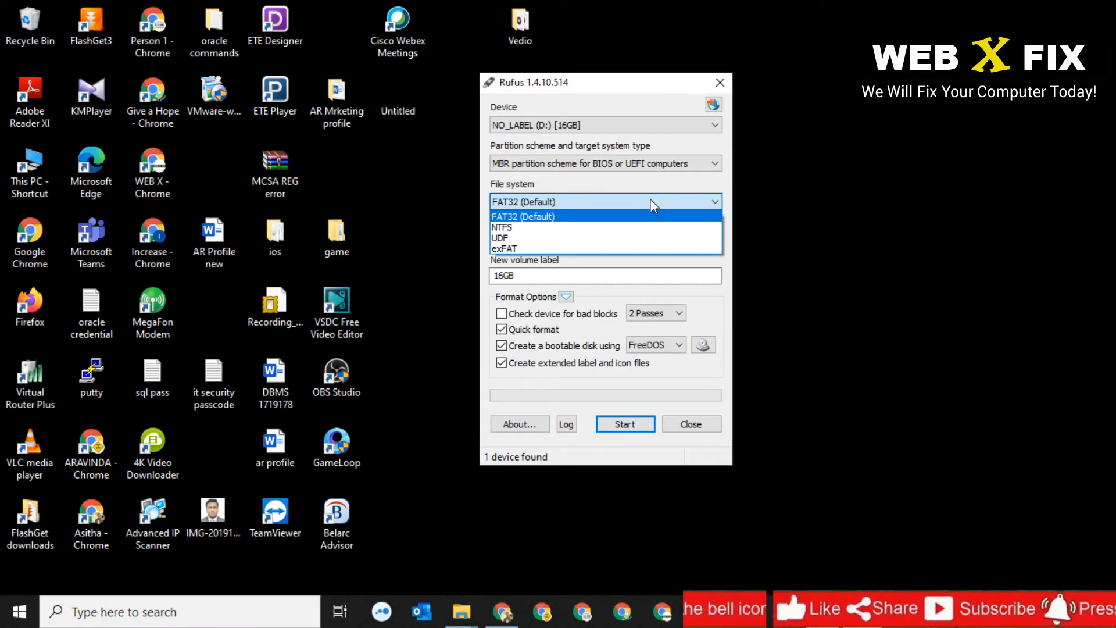
click(652, 205)
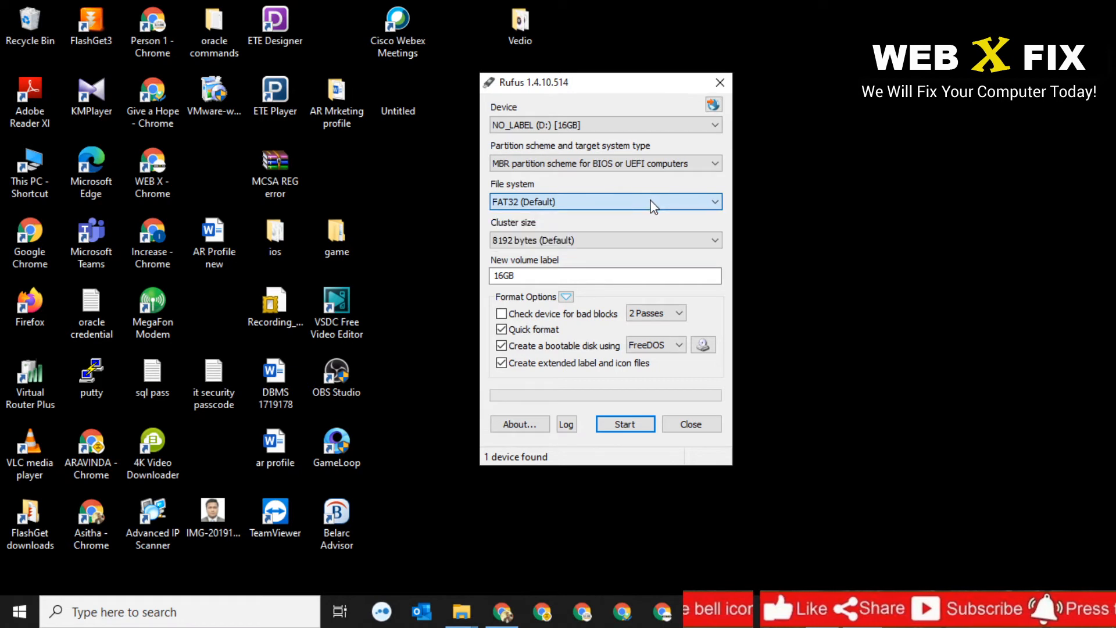
click(631, 243)
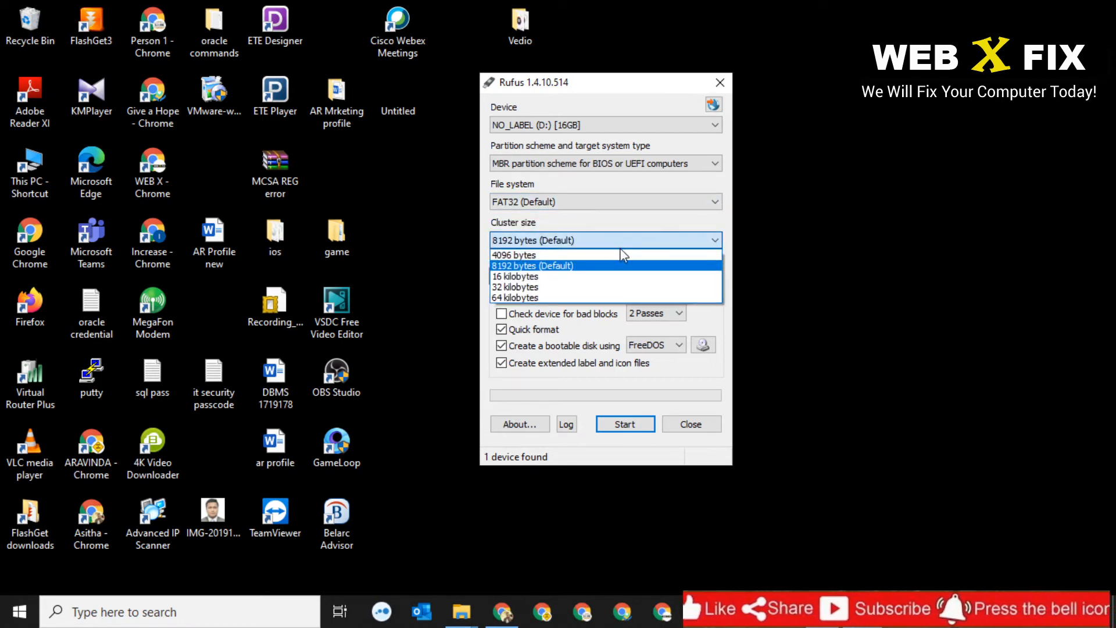
click(604, 266)
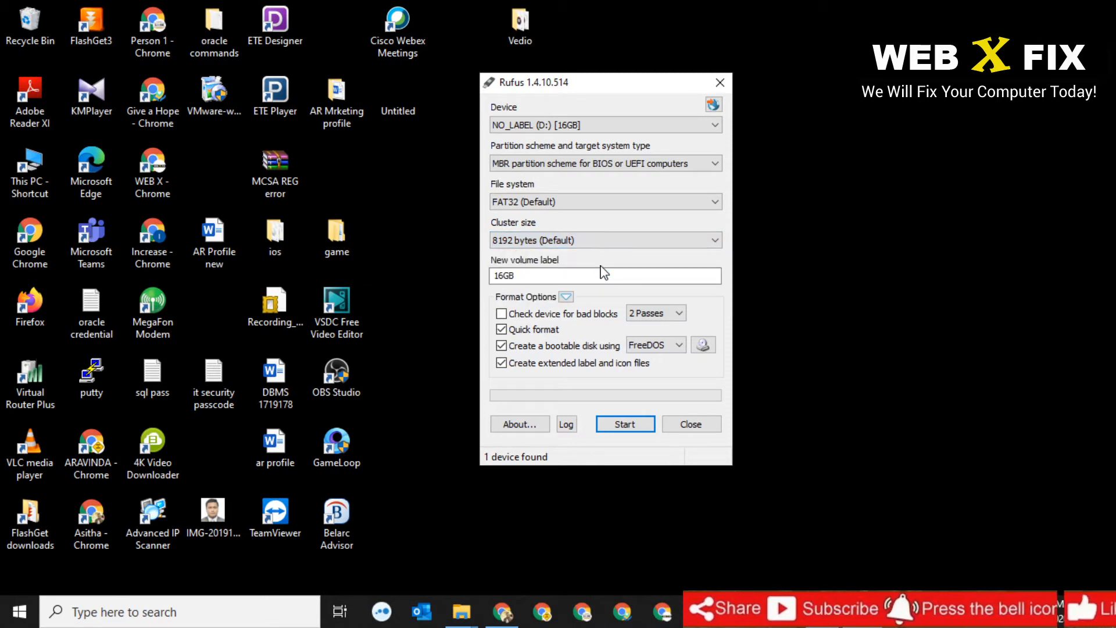
Step: Set the new volume label to xp
drag(559, 277, 493, 271)
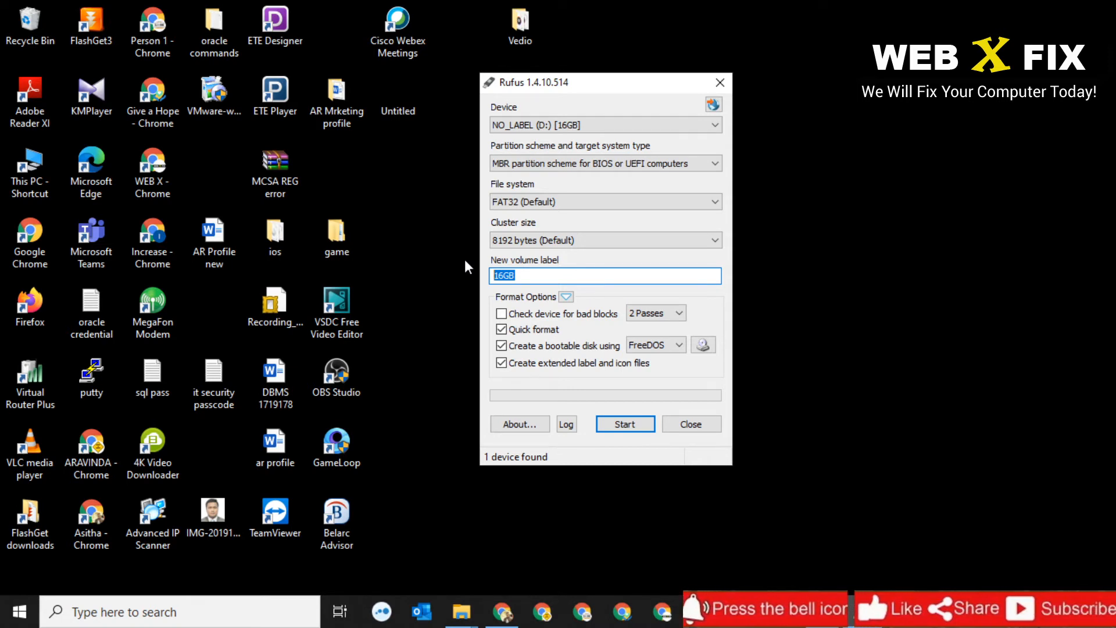
text(x)
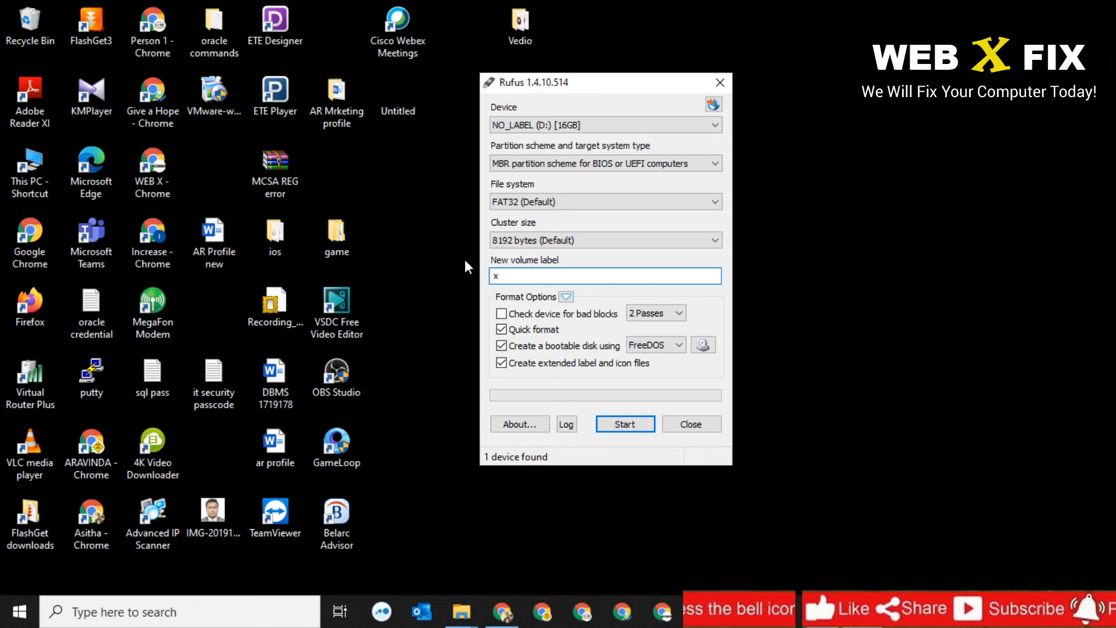
text(p)
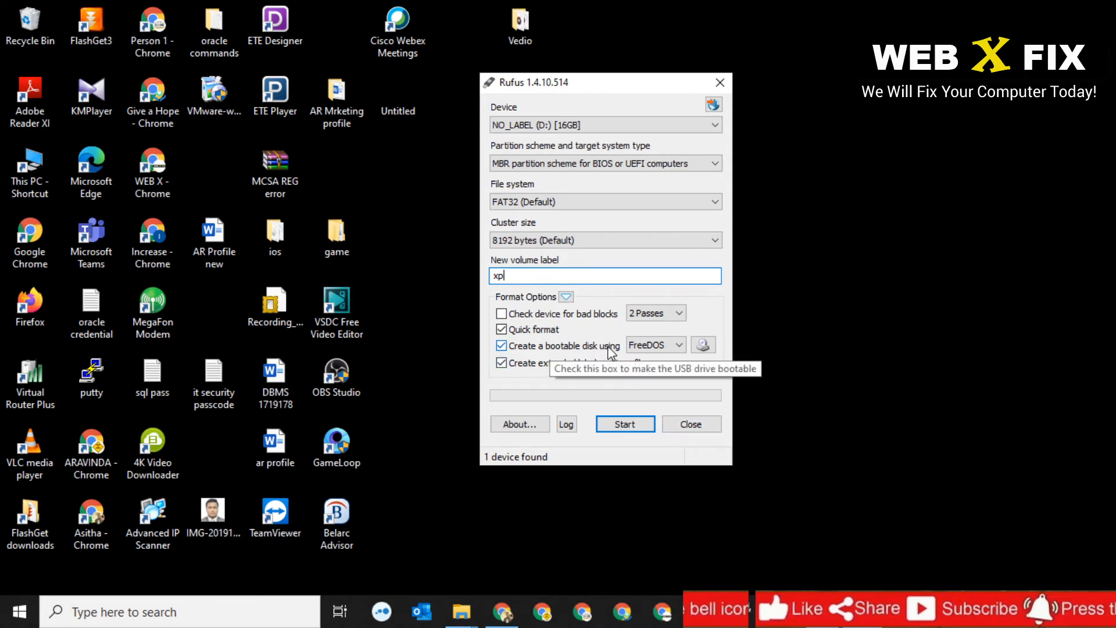
Step: Load the en_windows_xp_professional_sp3_Nov_2013 ISO from the Windows XP folder in Operating Systems as the bootable disk image
click(714, 344)
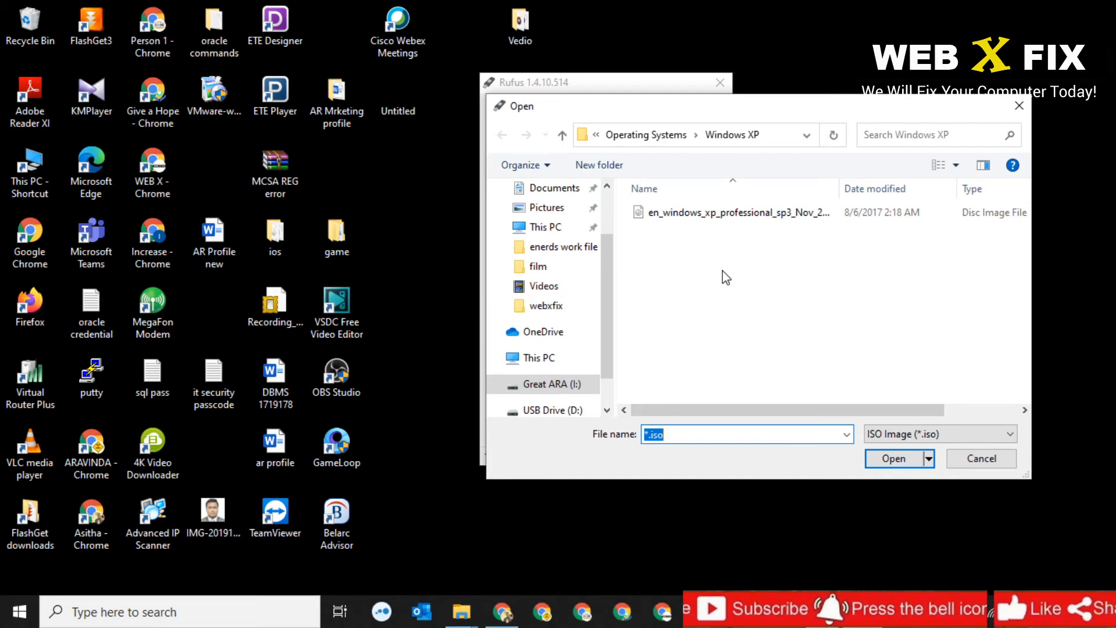
click(562, 135)
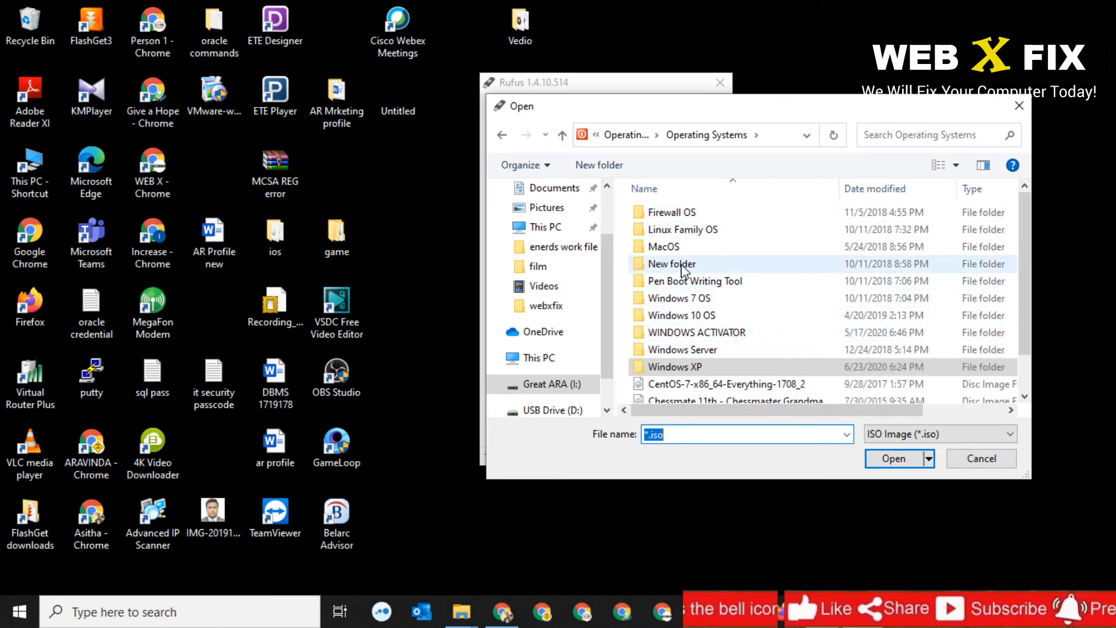
double_click(695, 372)
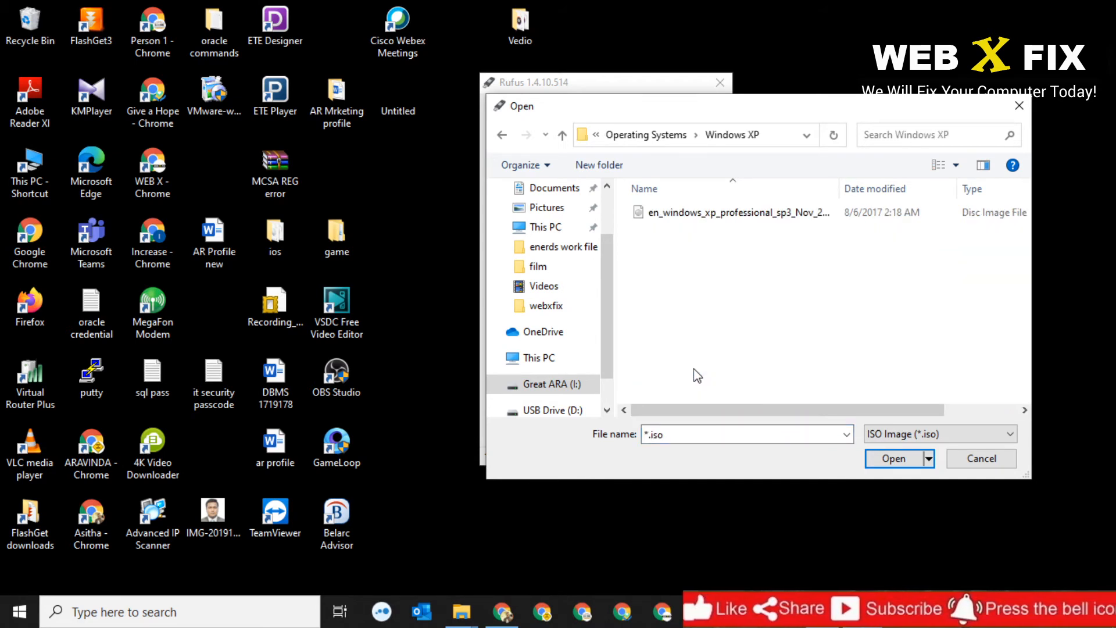
click(698, 215)
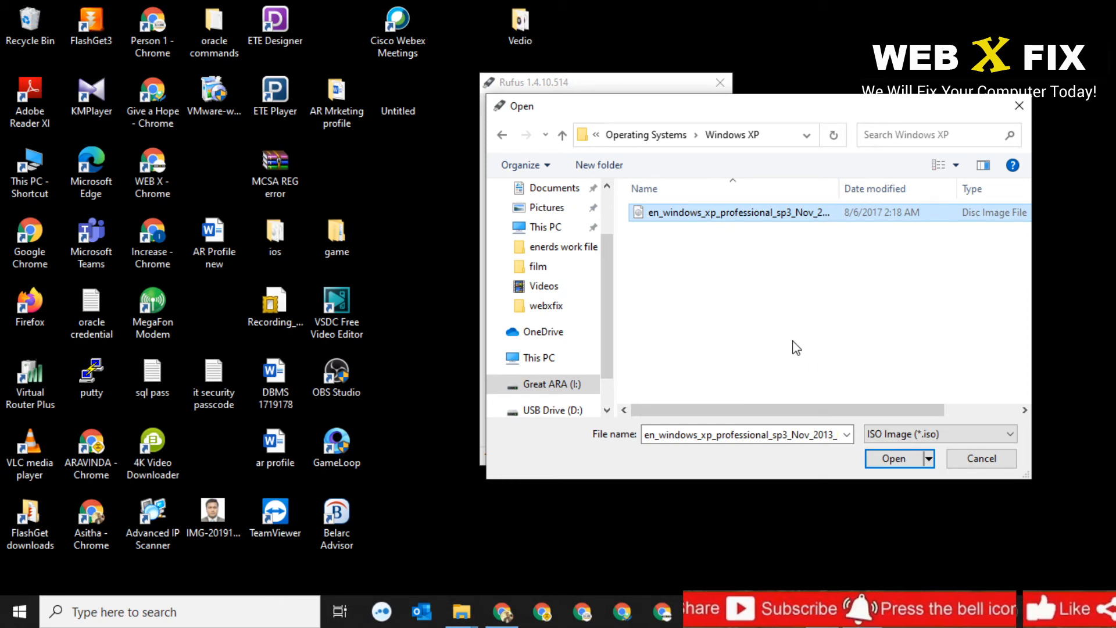
click(898, 459)
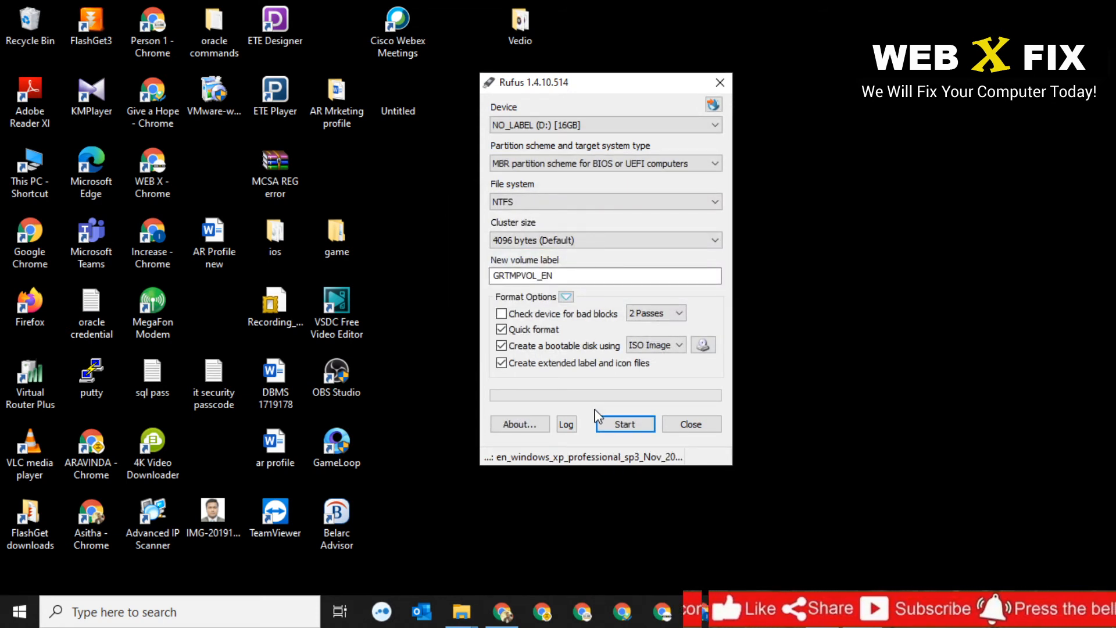
Step: Start writing the bootable USB drive and accept that all data on drive D: is erased
click(609, 429)
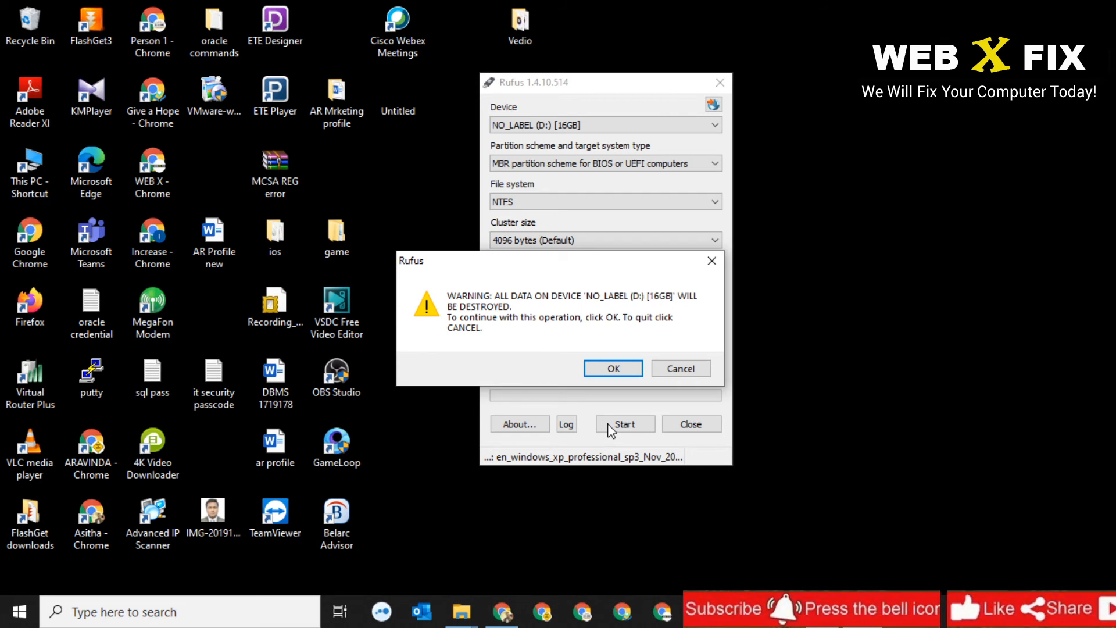
click(615, 369)
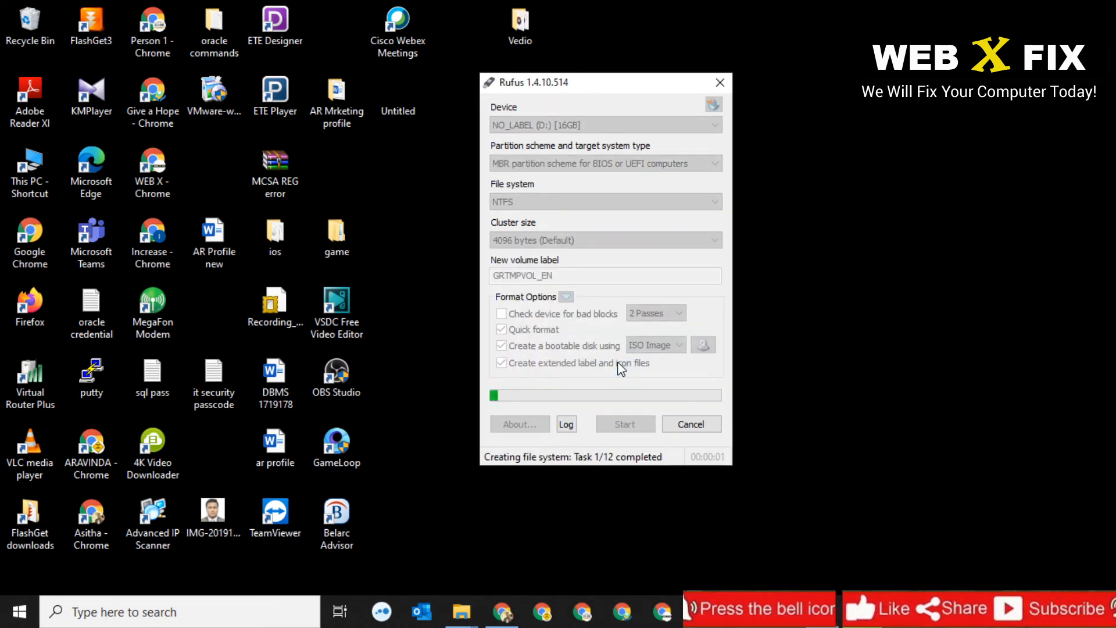